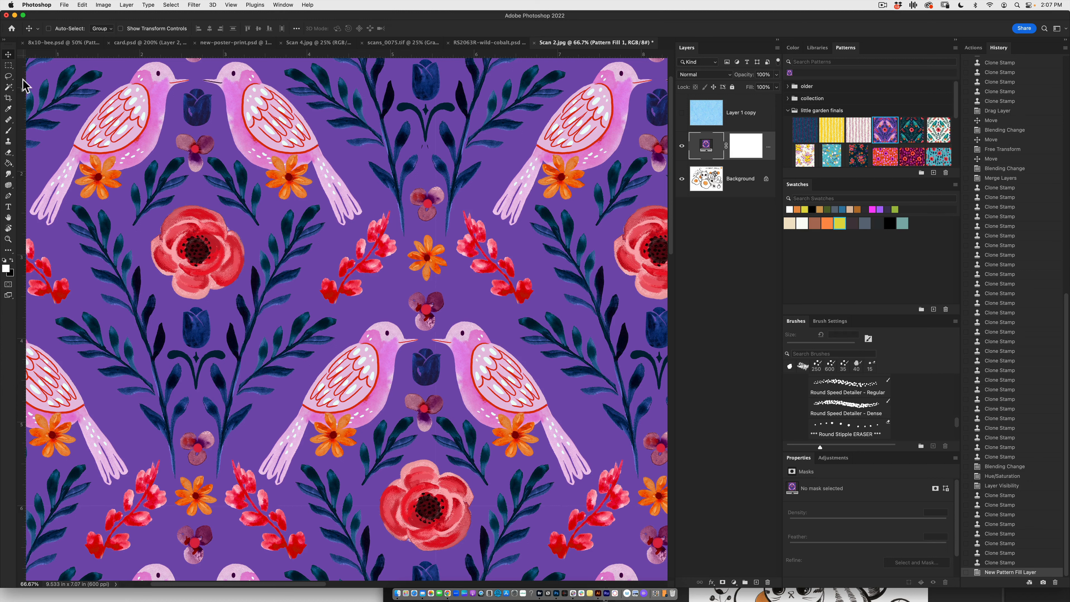
Open the toolbar customization, enlarge its dialog, and split the Magic Wand Tool into its own group above the Object and Quick Selection tools
click(8, 253)
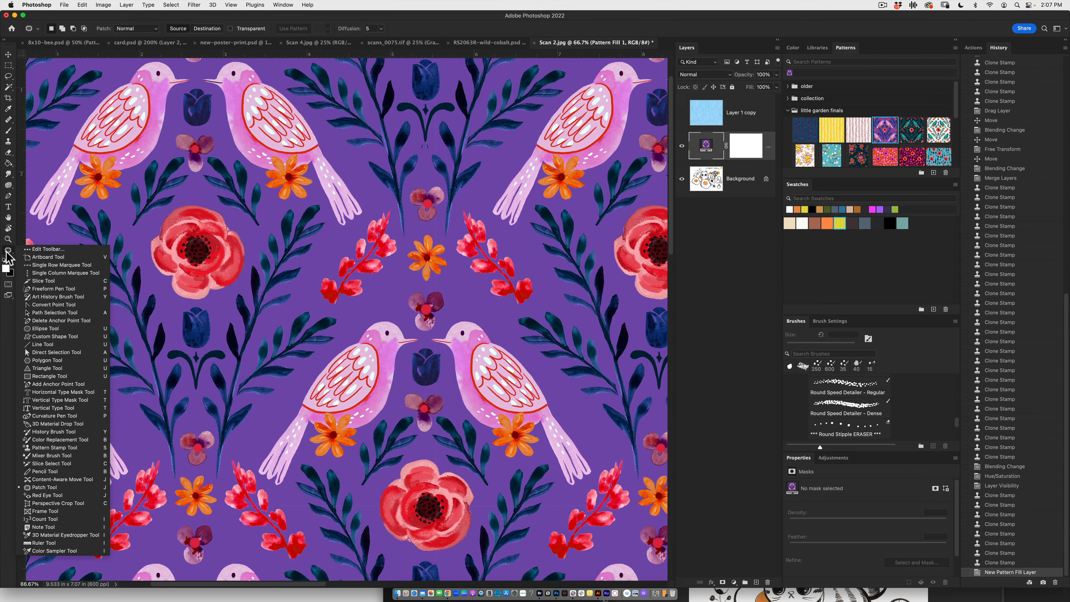
click(45, 248)
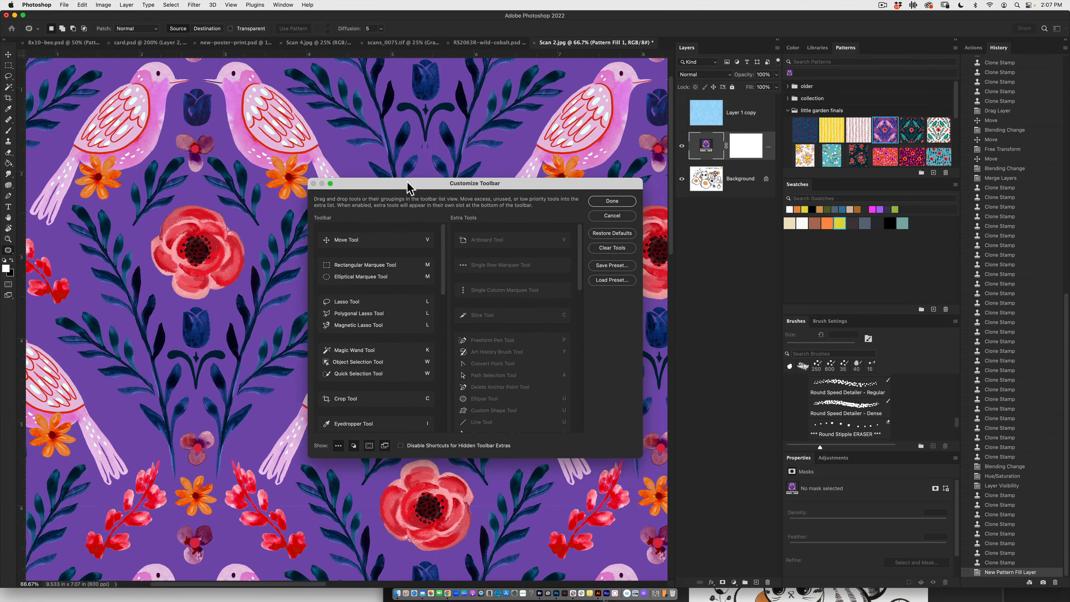
drag(408, 187, 327, 126)
drag(561, 397, 629, 482)
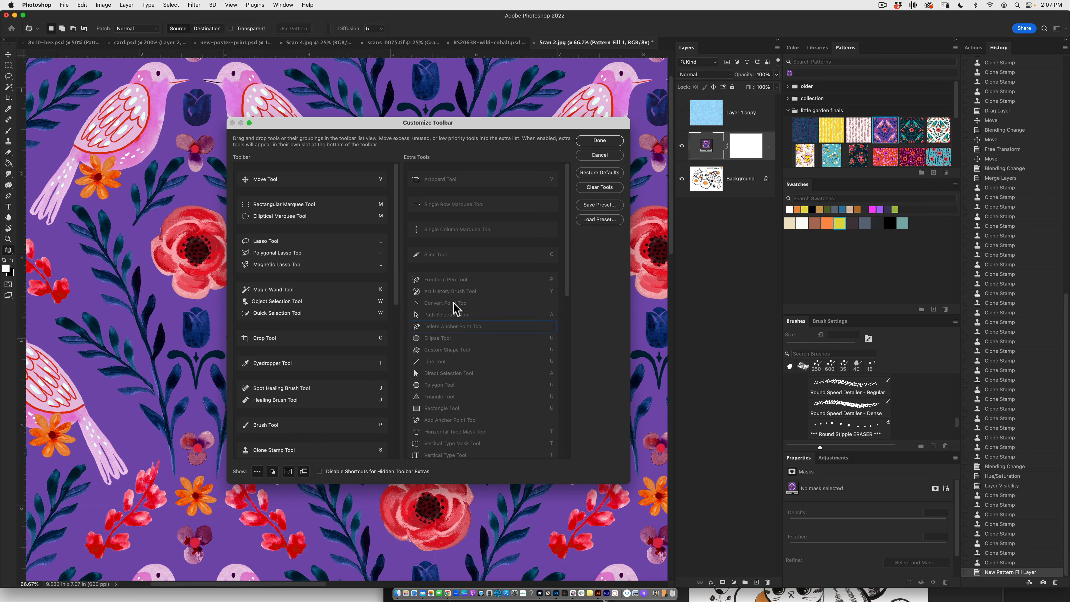
drag(567, 273, 545, 250)
drag(291, 293, 291, 271)
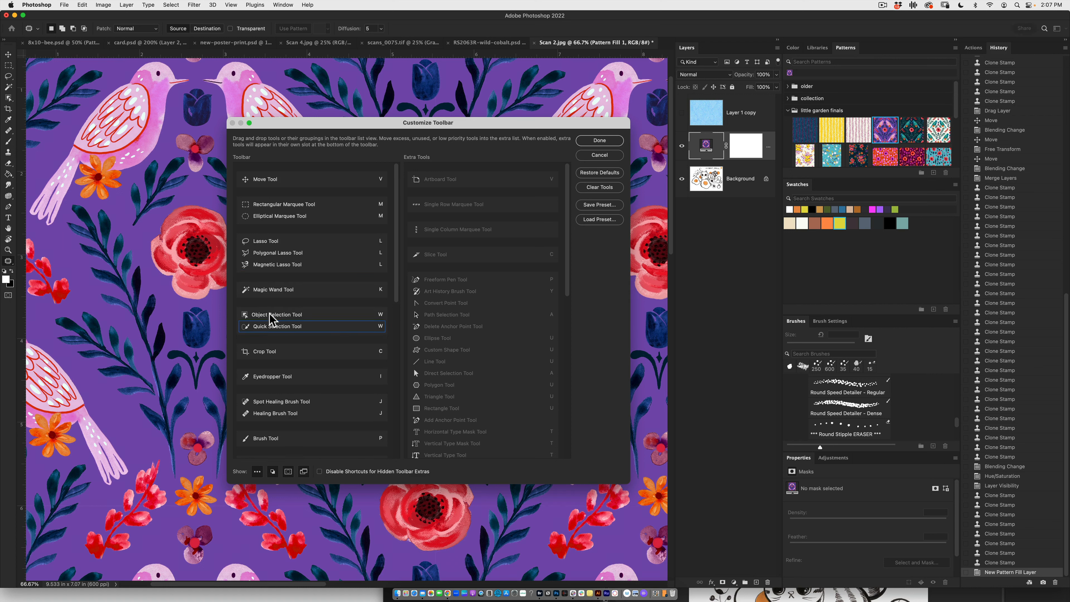
drag(270, 315, 271, 282)
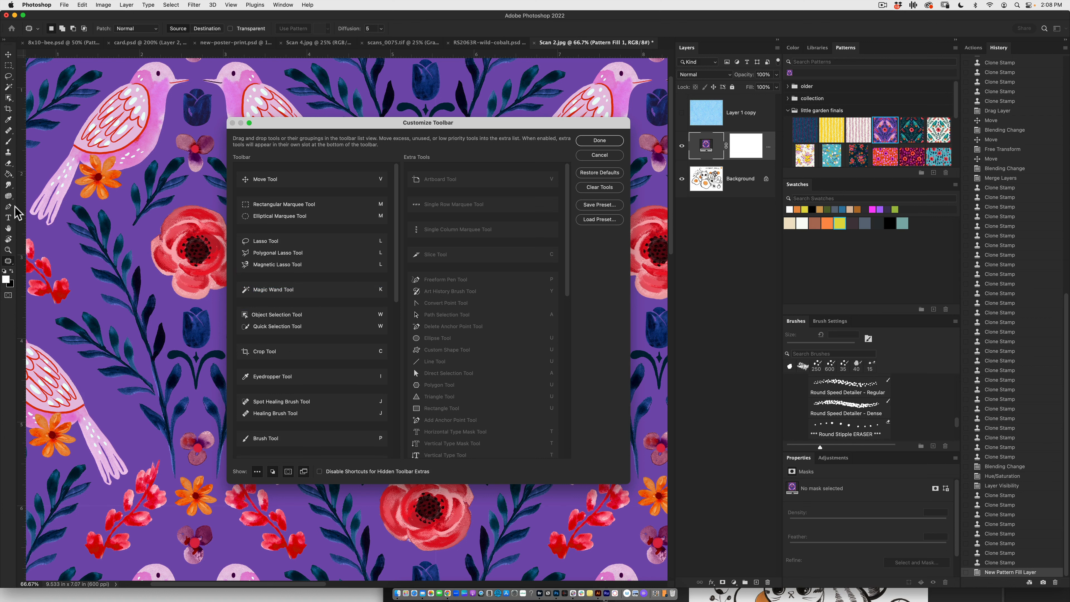
Remove the Magic Wand Tool and the Spot Healing Brush Tool from the toolbar by moving them to the extra tools
scroll(396, 335, down, 3)
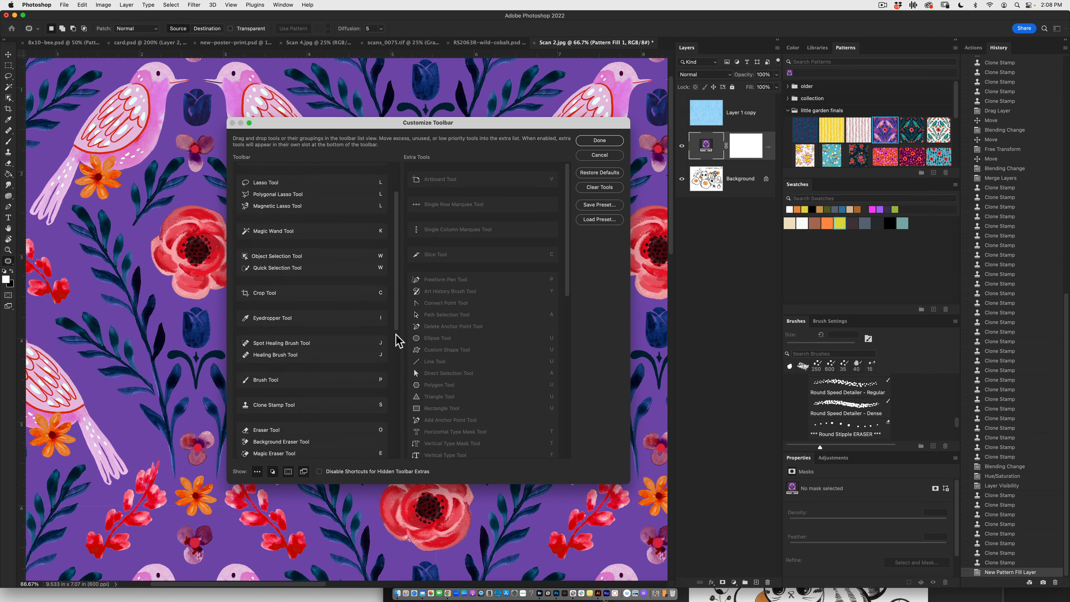
drag(395, 334, 396, 294)
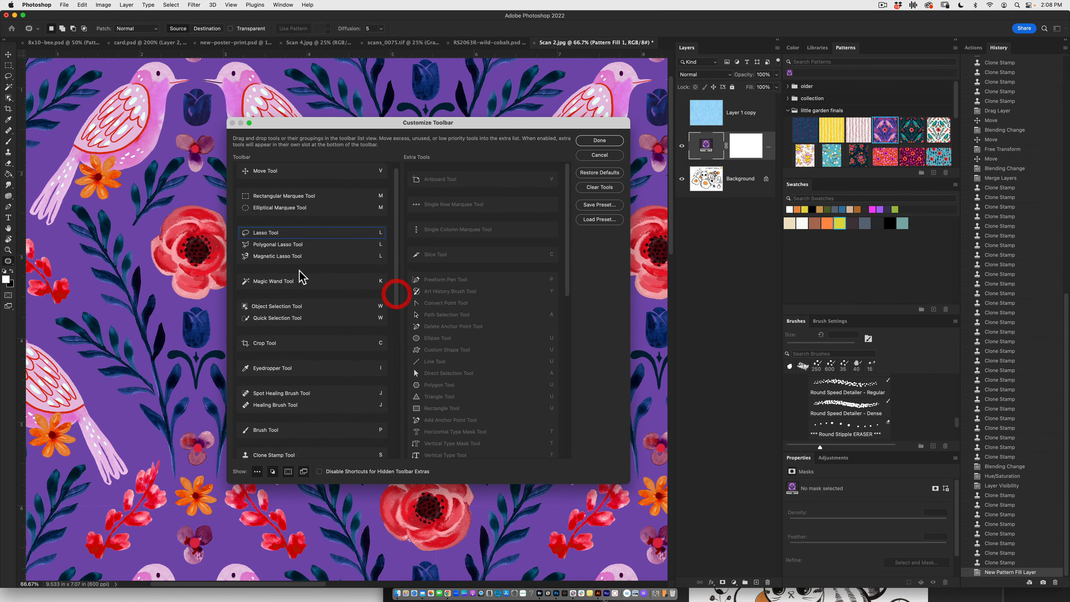
drag(303, 278, 467, 266)
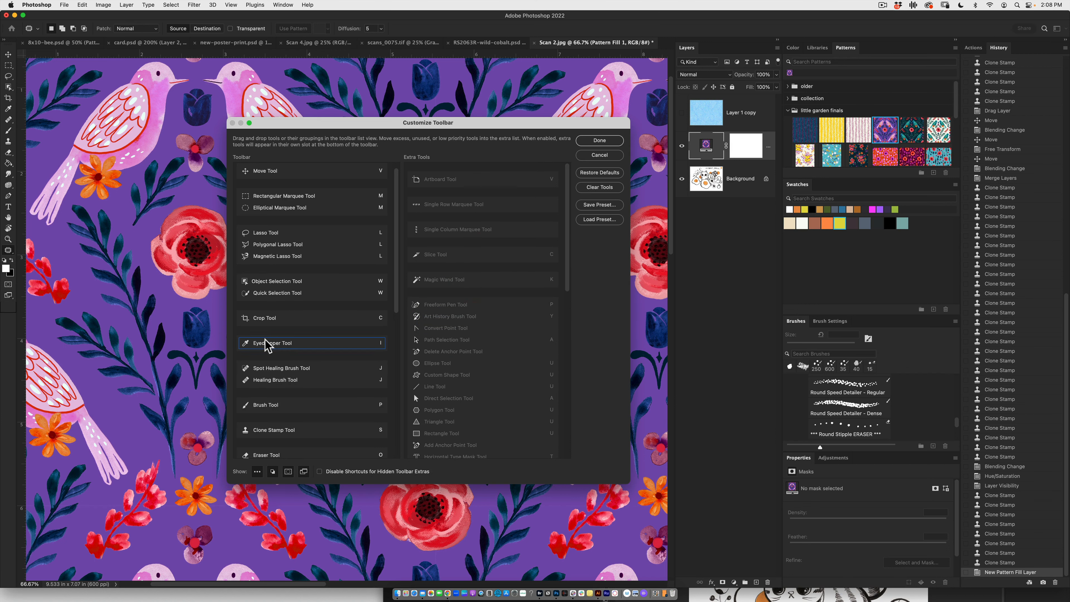
drag(270, 367, 452, 357)
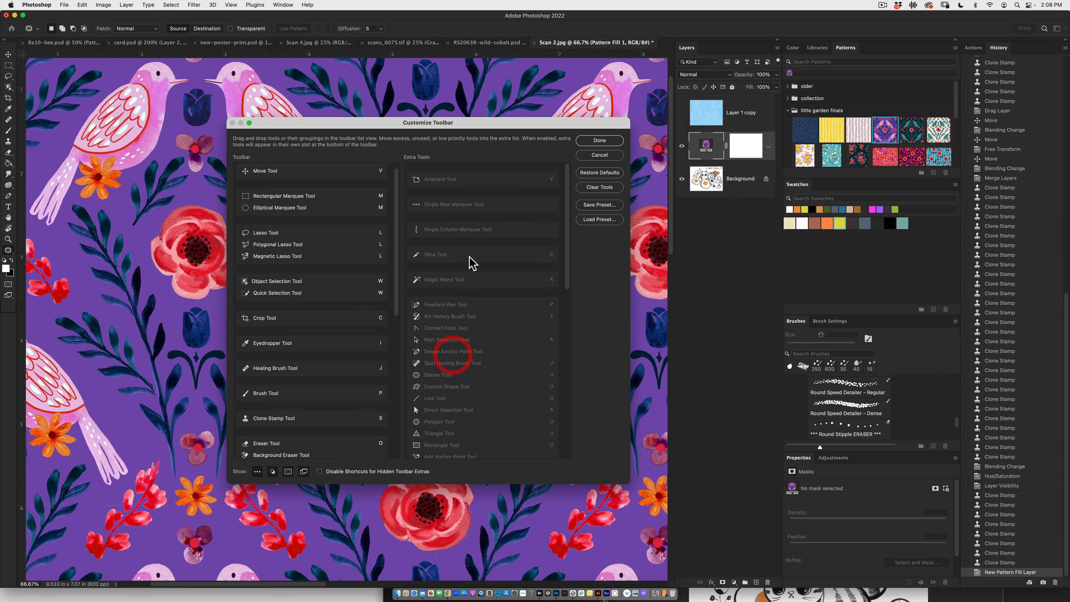
Add the Single Column Marquee Tool between the selection tools and the Crop Tool, and place the Healing Brush Tool below the Brush Tool
drag(469, 233, 291, 314)
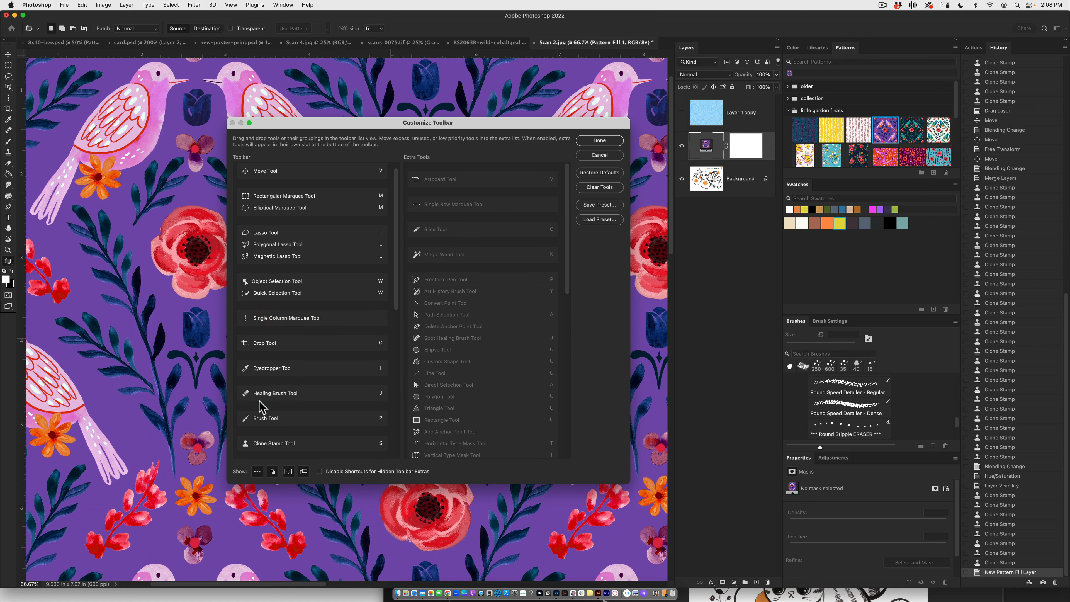
mouse_move(260, 403)
mouse_down()
mouse_move(267, 255)
mouse_move(276, 424)
mouse_up()
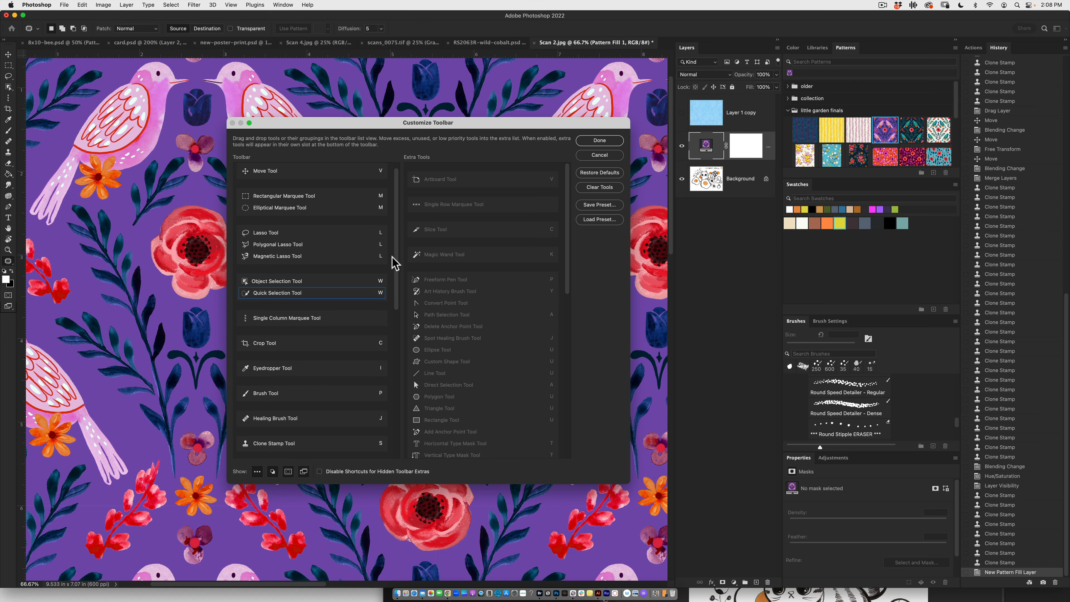
scroll(394, 263, down, 5)
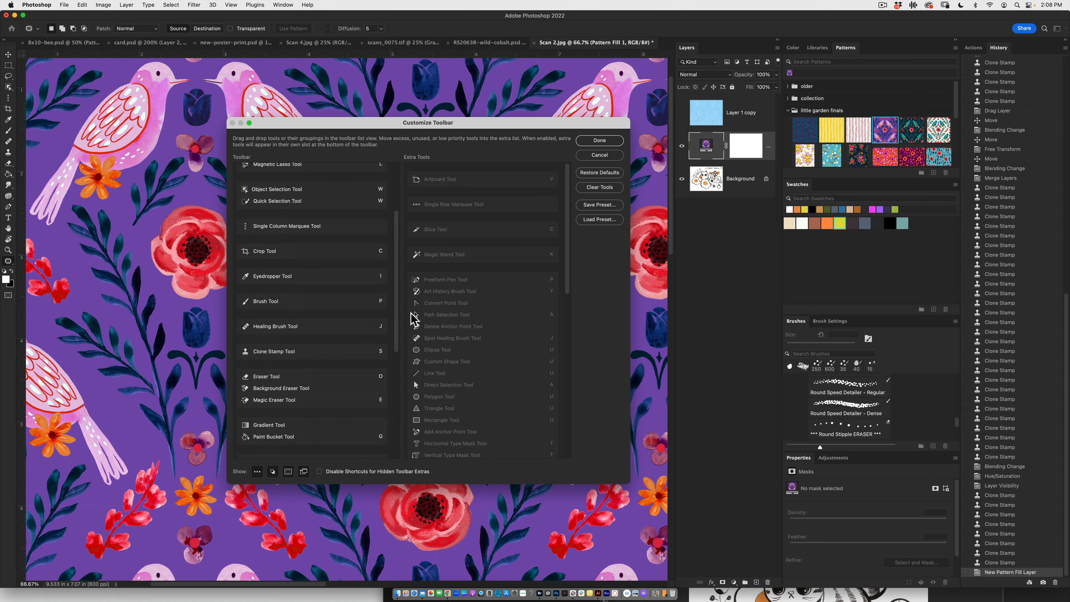
mouse_move(568, 255)
mouse_down()
mouse_move(569, 427)
mouse_move(556, 191)
mouse_up()
click(556, 181)
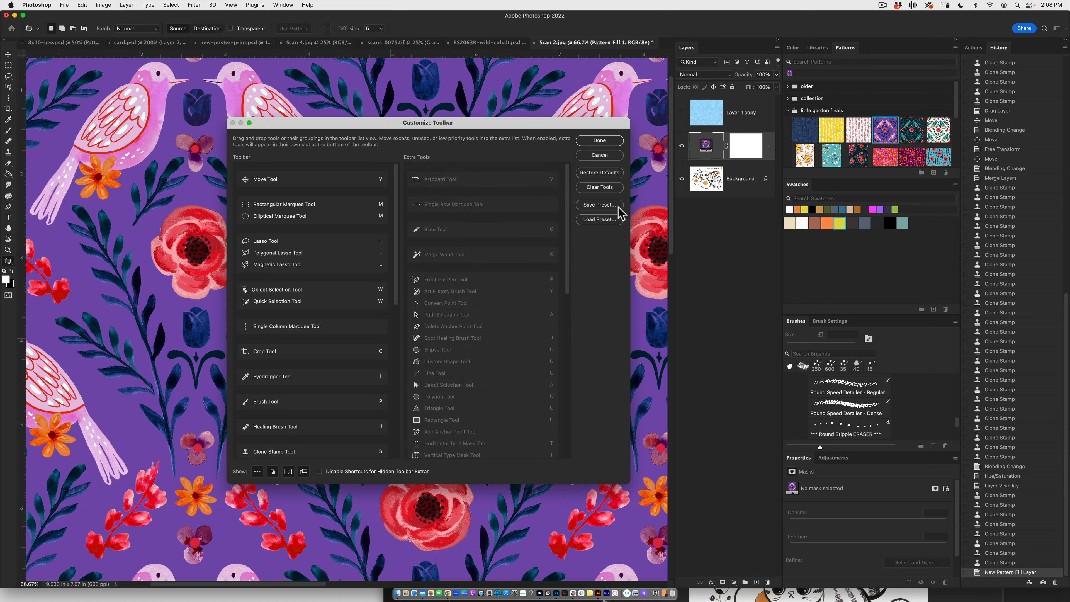
Examine where a customized toolbar preset would be saved, and leave without saving one
click(594, 205)
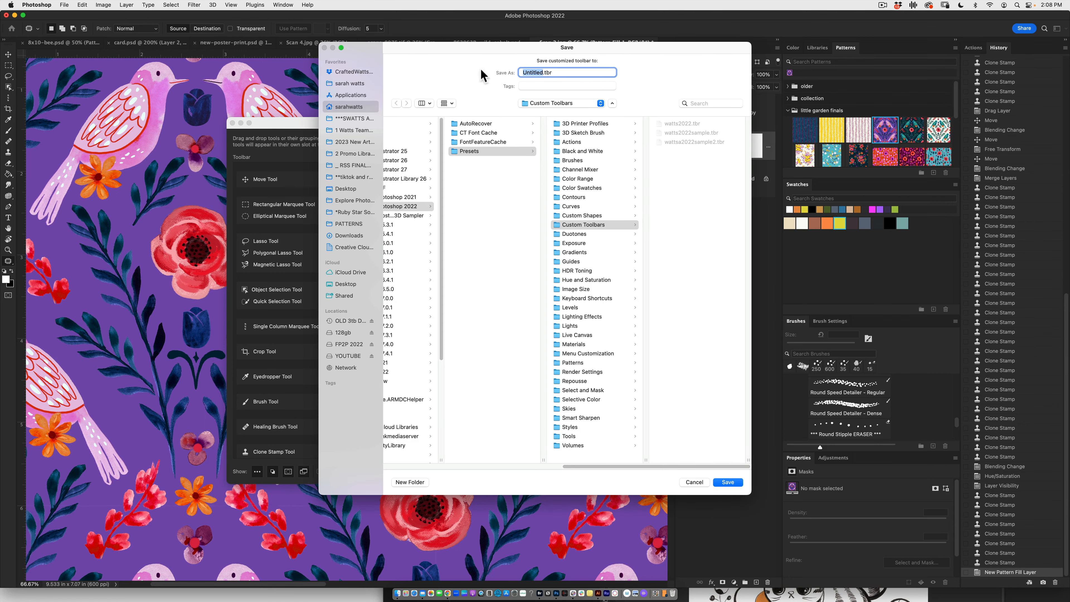
drag(448, 49, 368, 108)
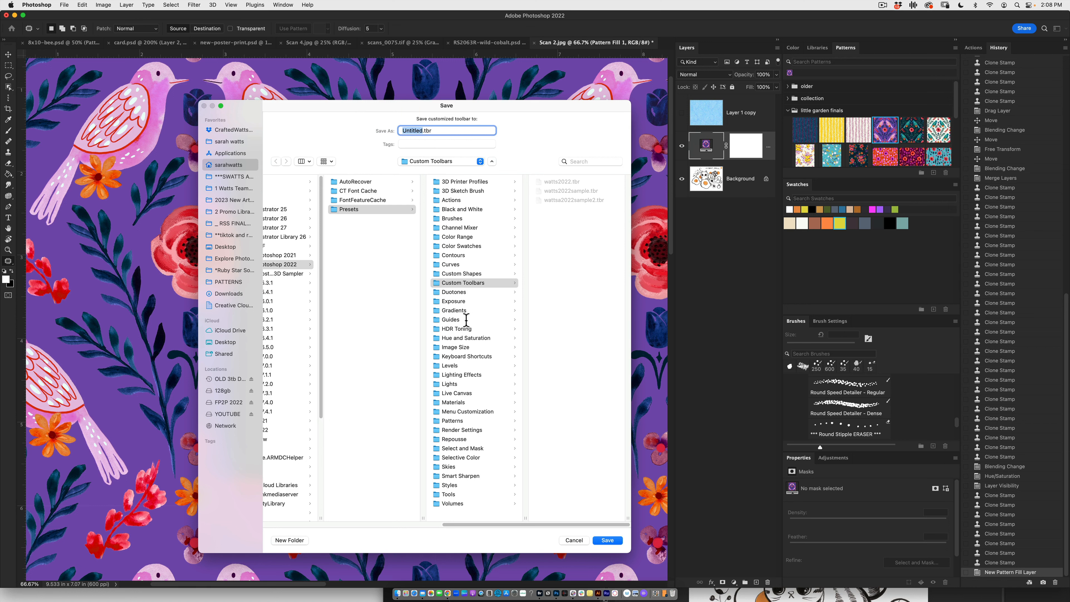
click(543, 525)
click(573, 540)
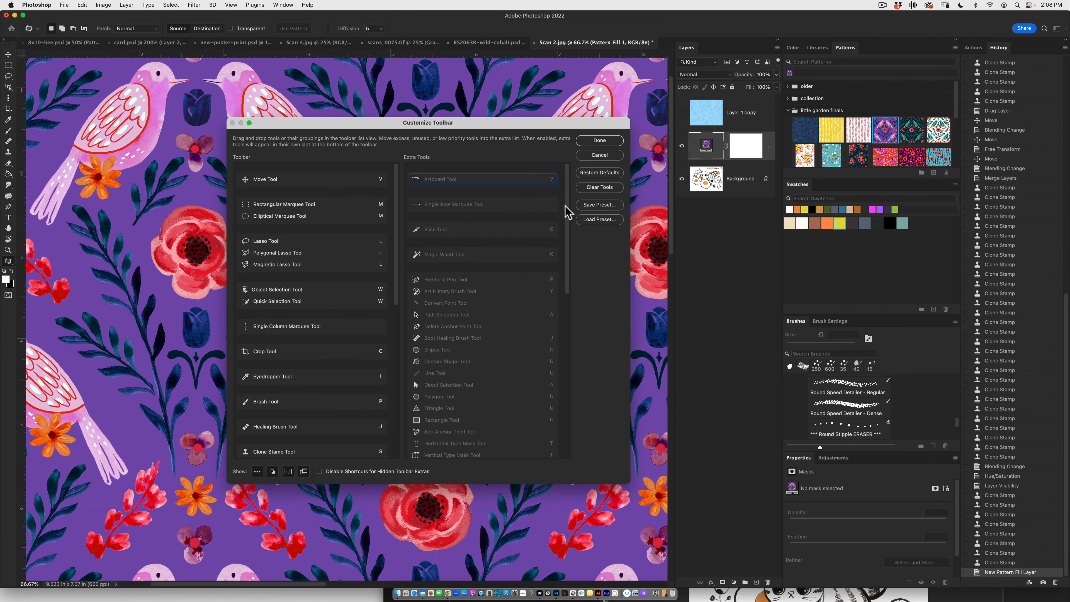
View the saved toolbar presets available for loading without choosing one, and discard the toolbar customization
click(596, 220)
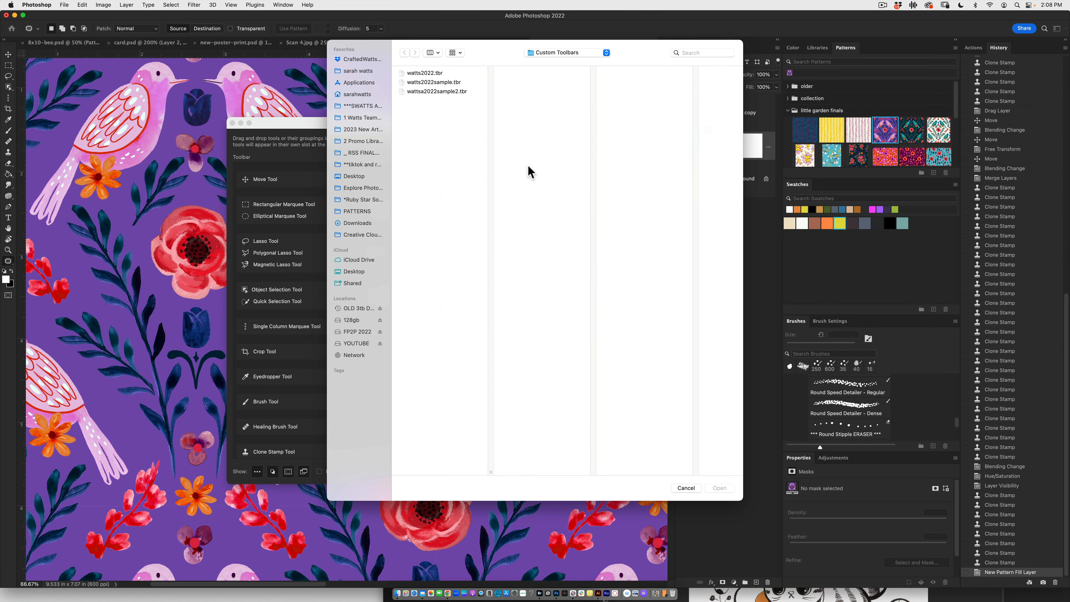
click(682, 487)
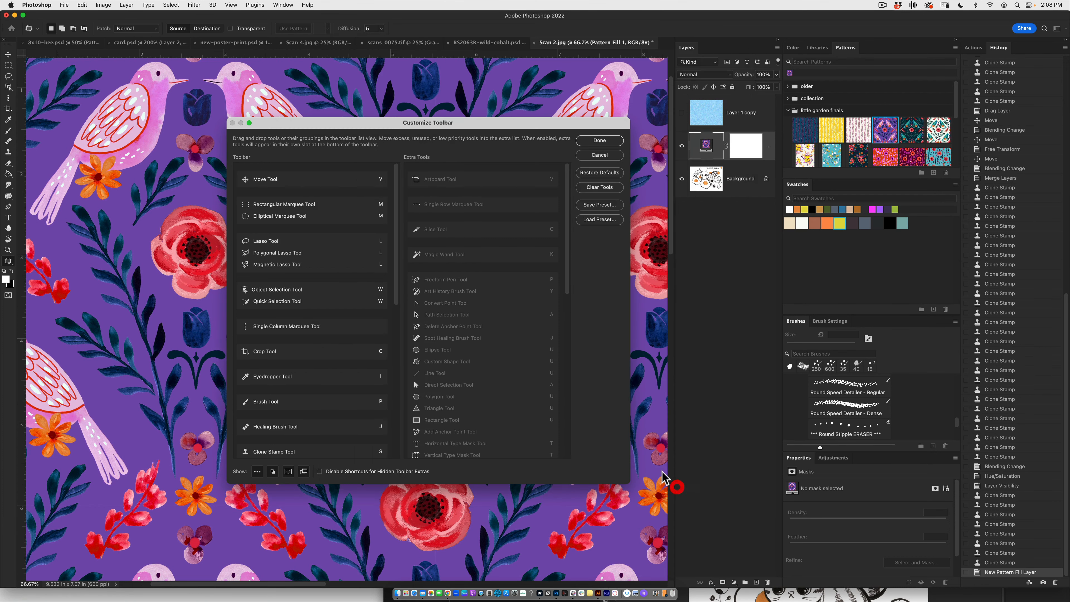
click(591, 156)
Try to set up a new workspace named "wattsiscool" that also captures the toolbar, and cancel it
click(283, 4)
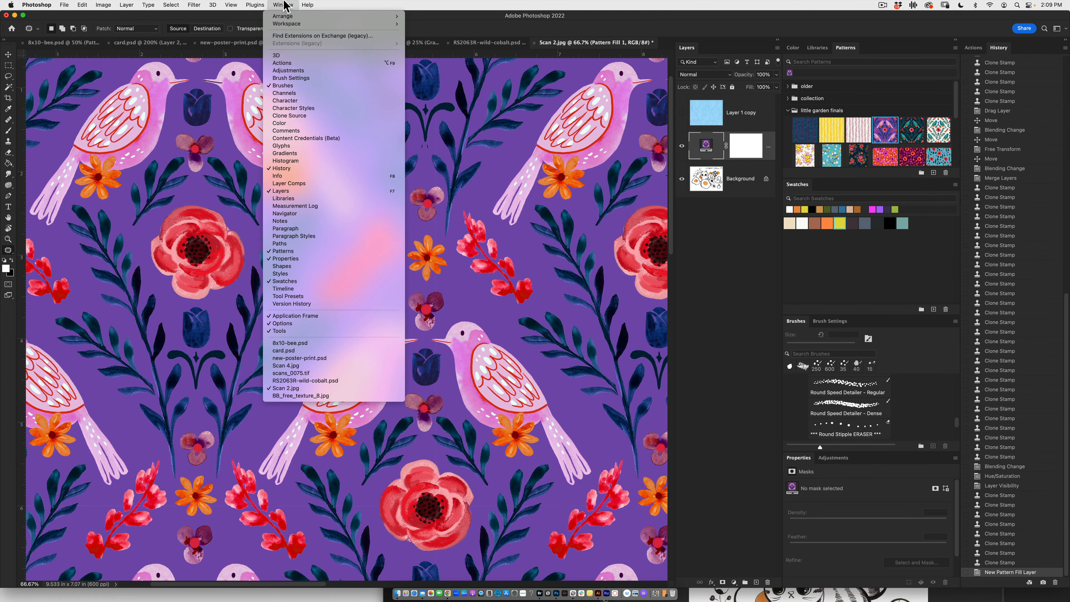
mouse_move(297, 25)
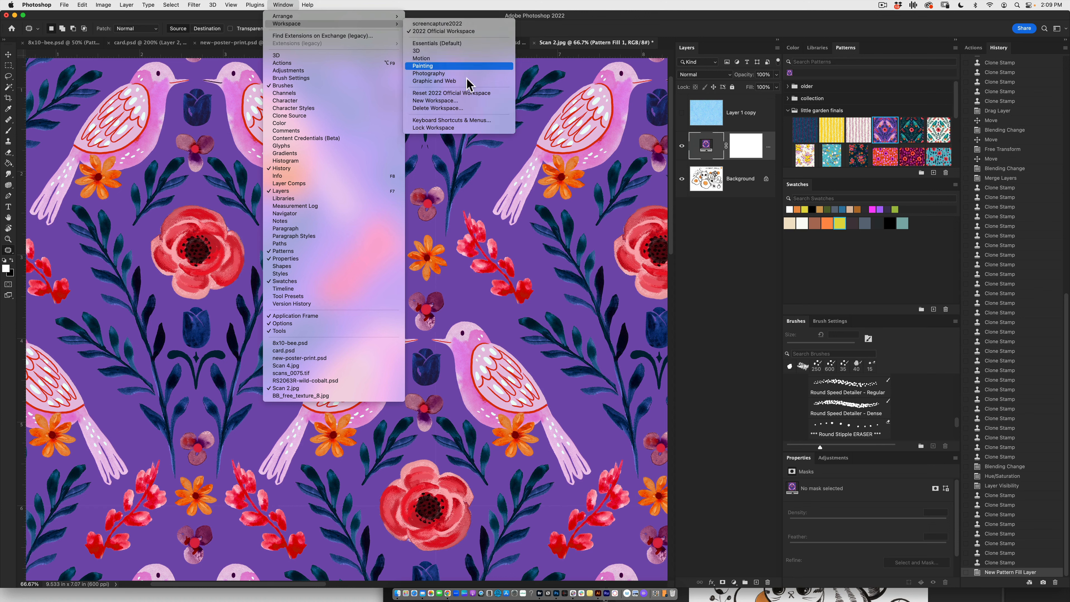
click(461, 100)
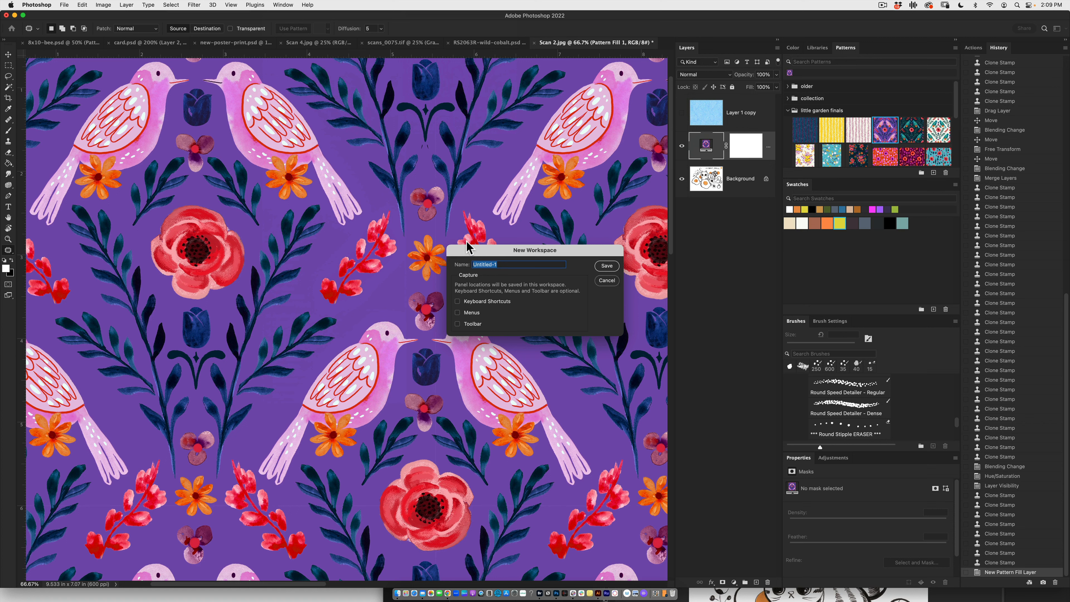
text(wattsiscool)
click(457, 323)
click(606, 280)
Reset the 2022 Official Workspace to its saved layout
click(283, 5)
mouse_move(290, 24)
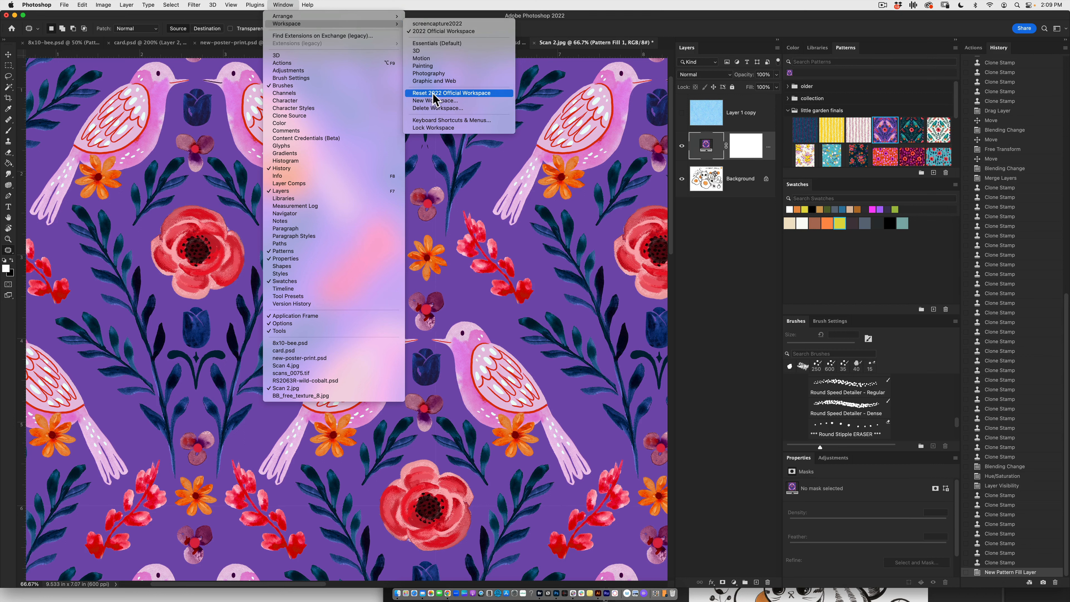
click(484, 96)
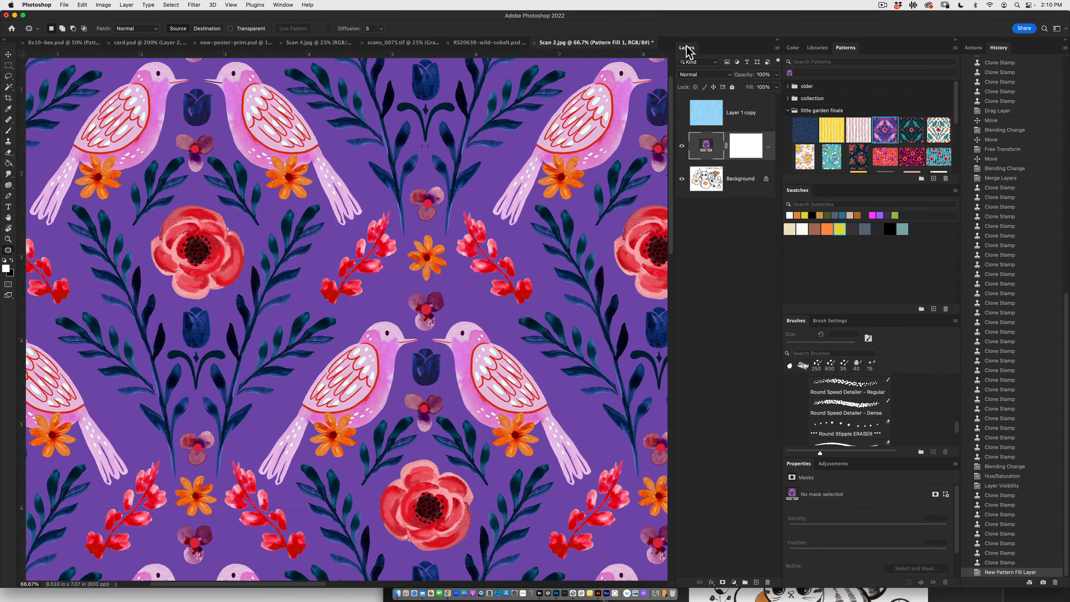
Detach the Layers, Swatches and Patterns panels so they float over the artwork, and close the Patterns panel
drag(687, 47, 433, 125)
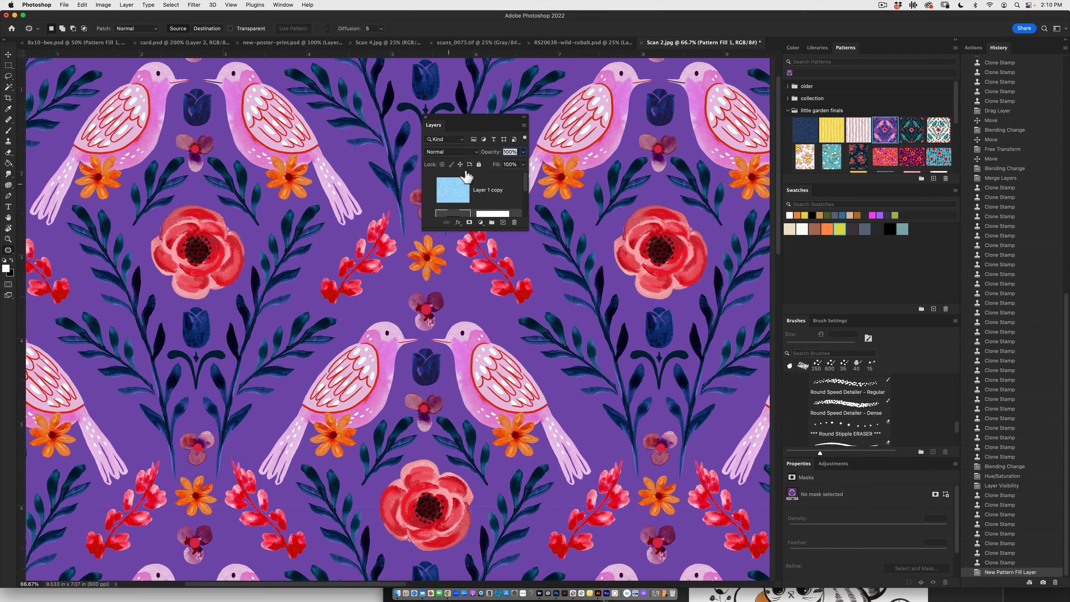
drag(796, 191, 764, 214)
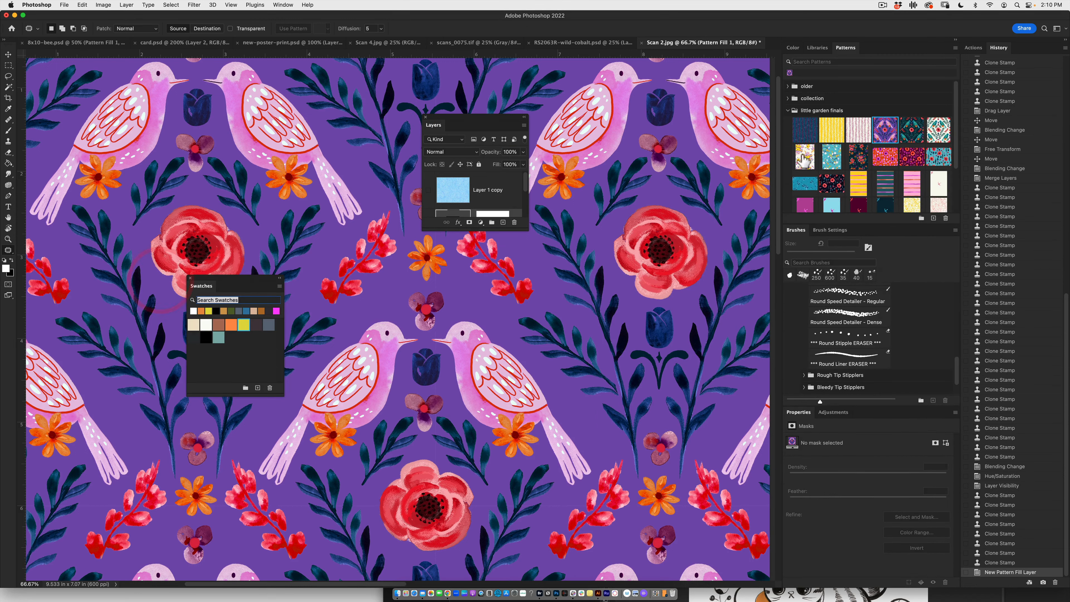
drag(845, 47, 643, 184)
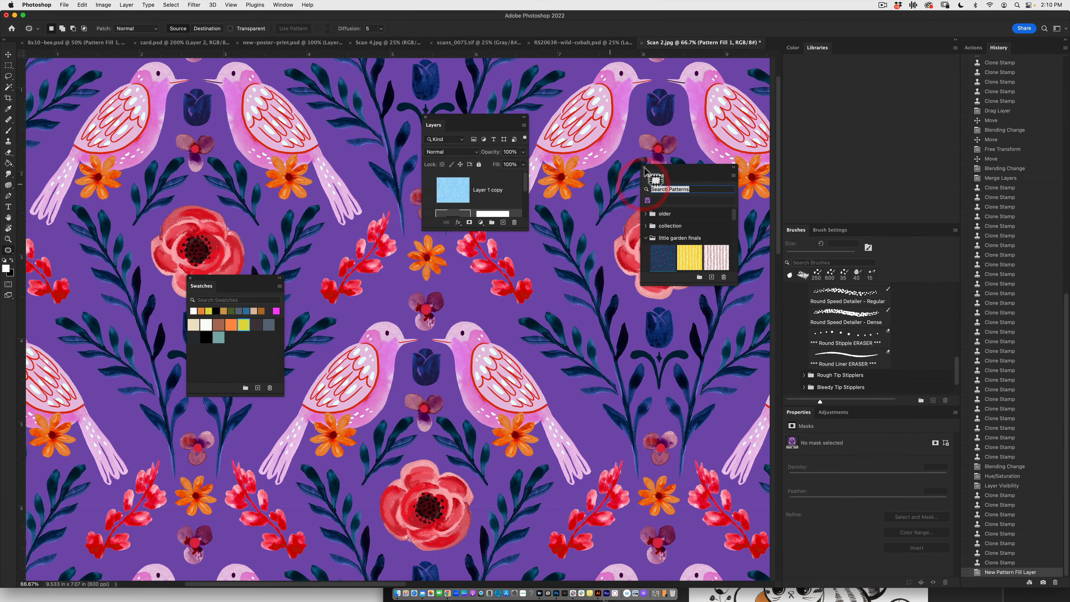
click(644, 167)
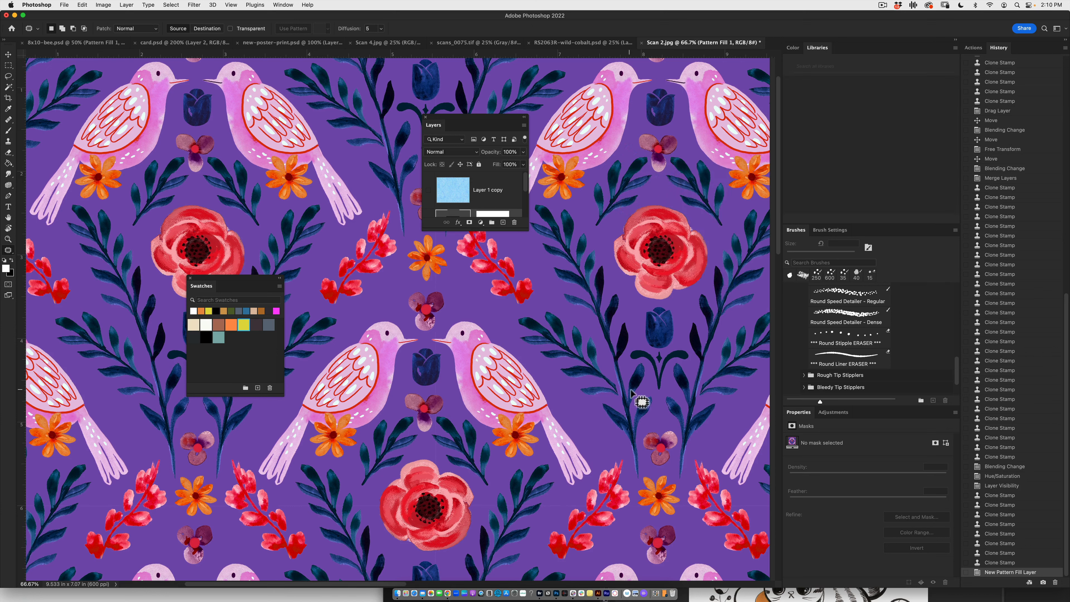
Restore the detached and closed panels by resetting the 2022 Official Workspace again
click(282, 4)
mouse_move(285, 26)
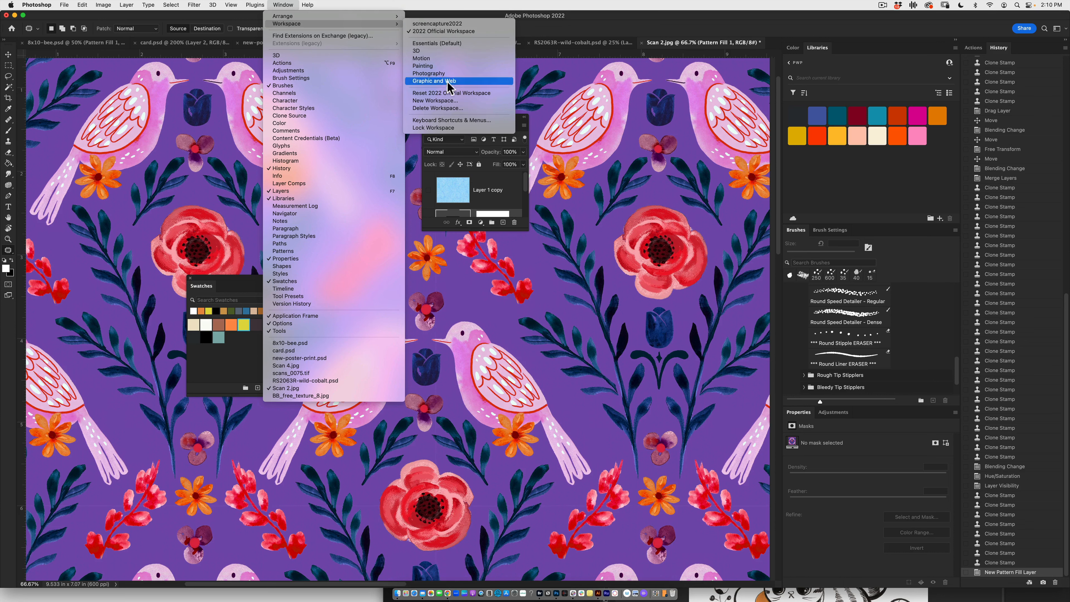
click(450, 93)
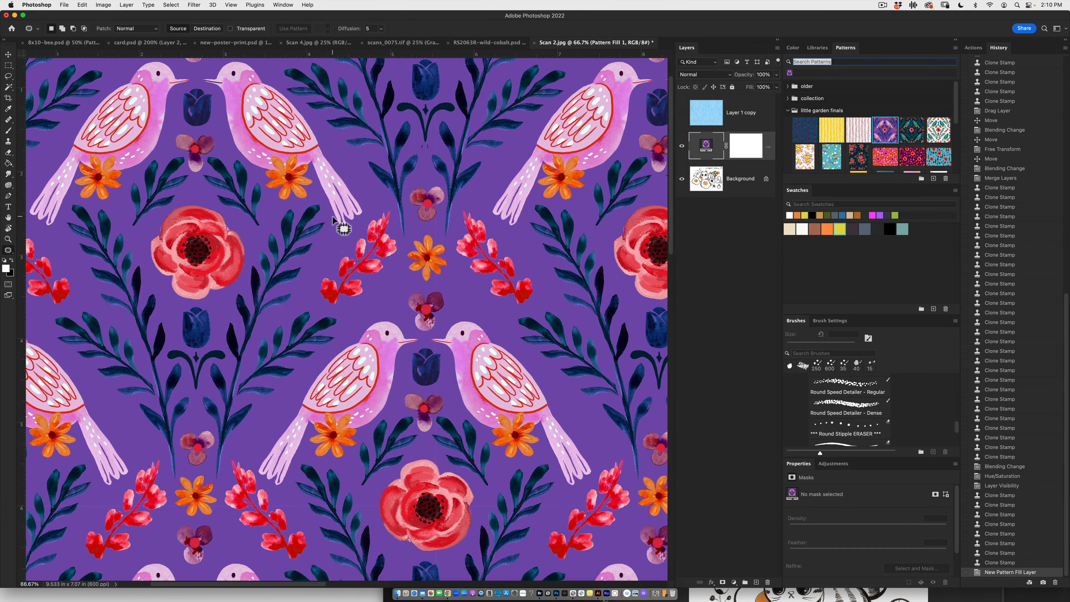